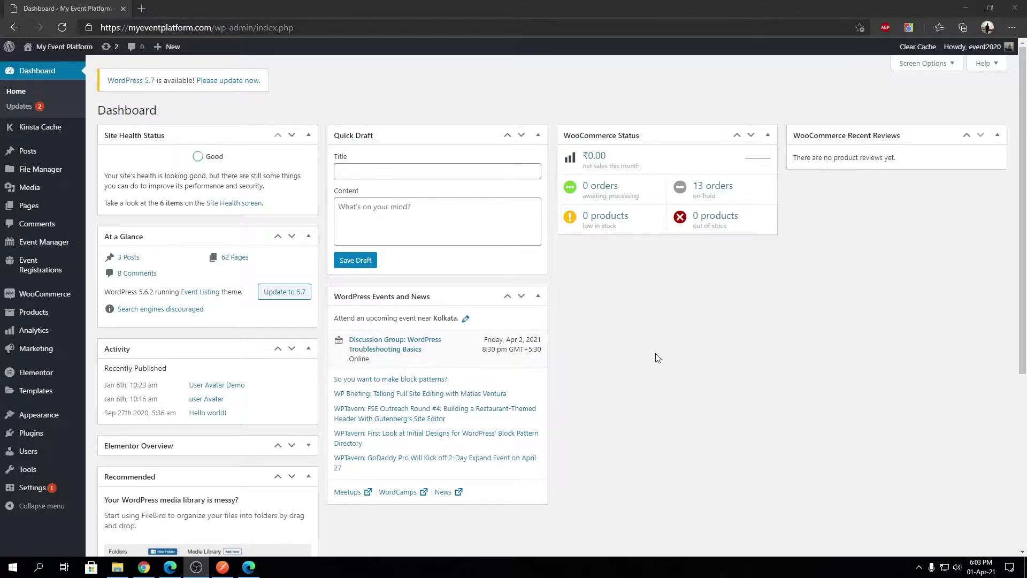
# Step: Go to Event Manager > Rest API and switch to the API Access tab
pyautogui.moveTo(73, 247)
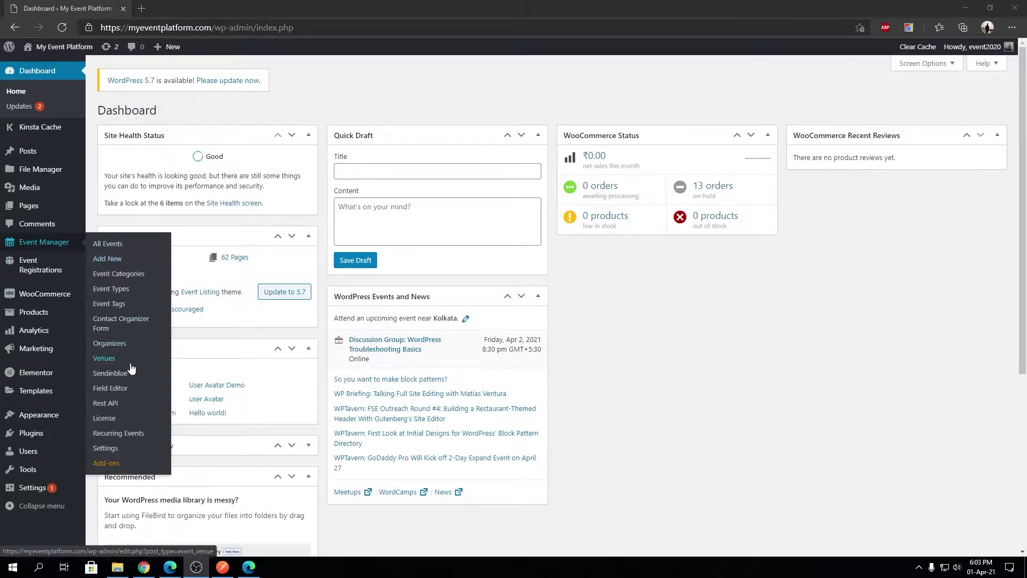
pyautogui.click(112, 406)
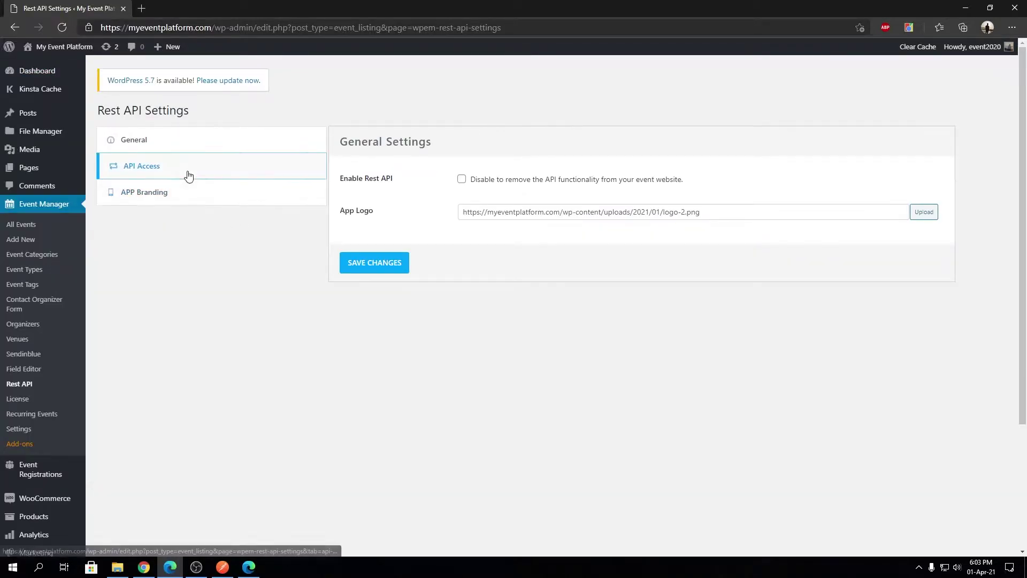
pyautogui.click(188, 175)
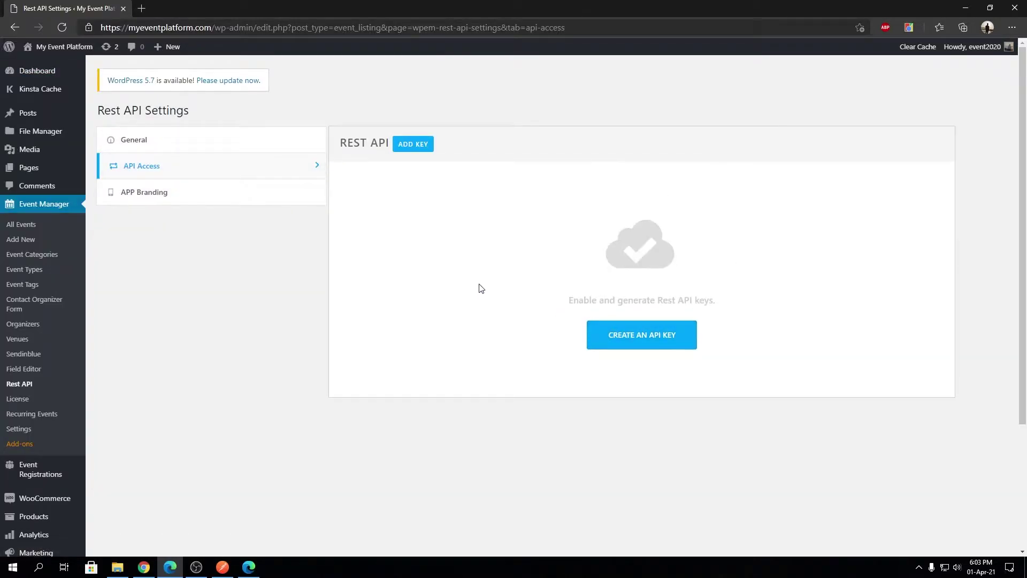
# Step: Start a new API key described as 'Test' and owned by the admin user
pyautogui.click(609, 347)
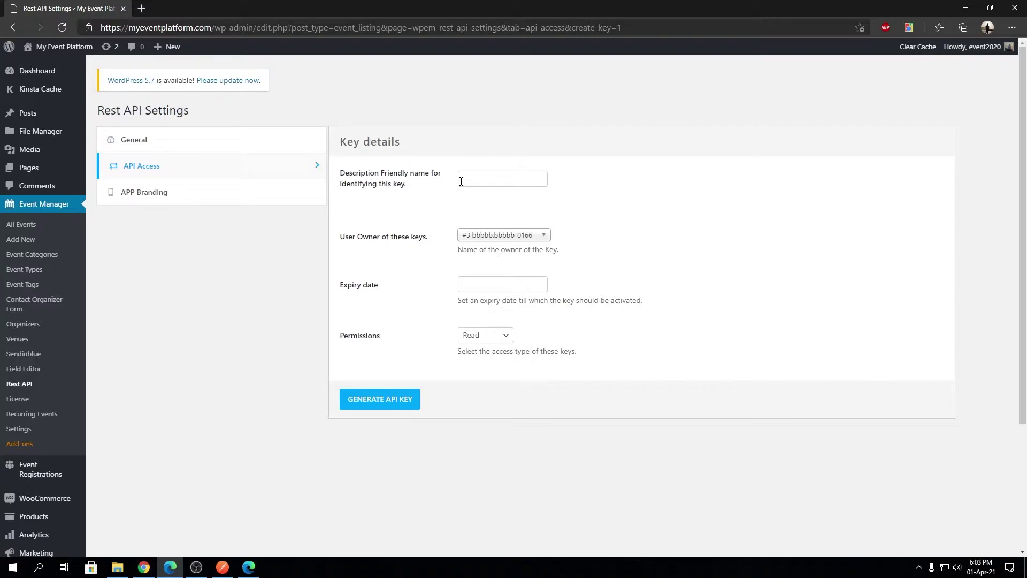
pyautogui.write('est')
pyautogui.click(465, 238)
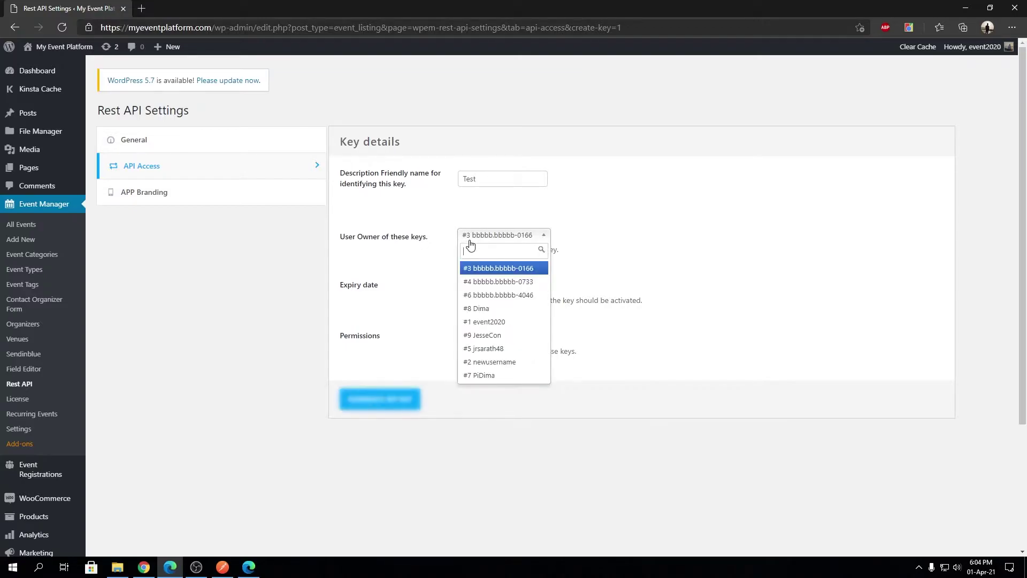
pyautogui.click(497, 322)
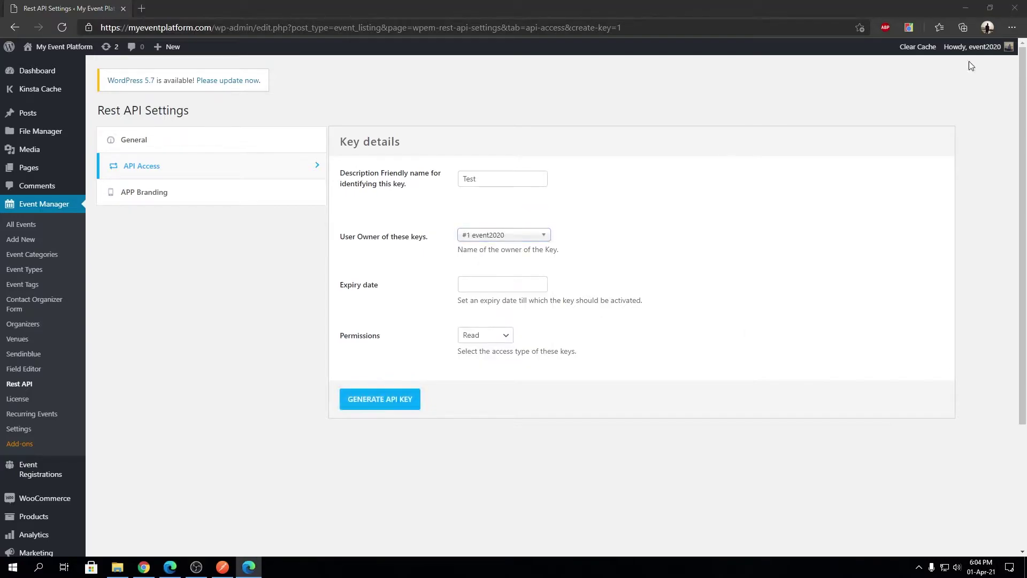
# Step: Leave the expiry date empty, set permissions to Read/Write, and generate the Test key
pyautogui.click(507, 281)
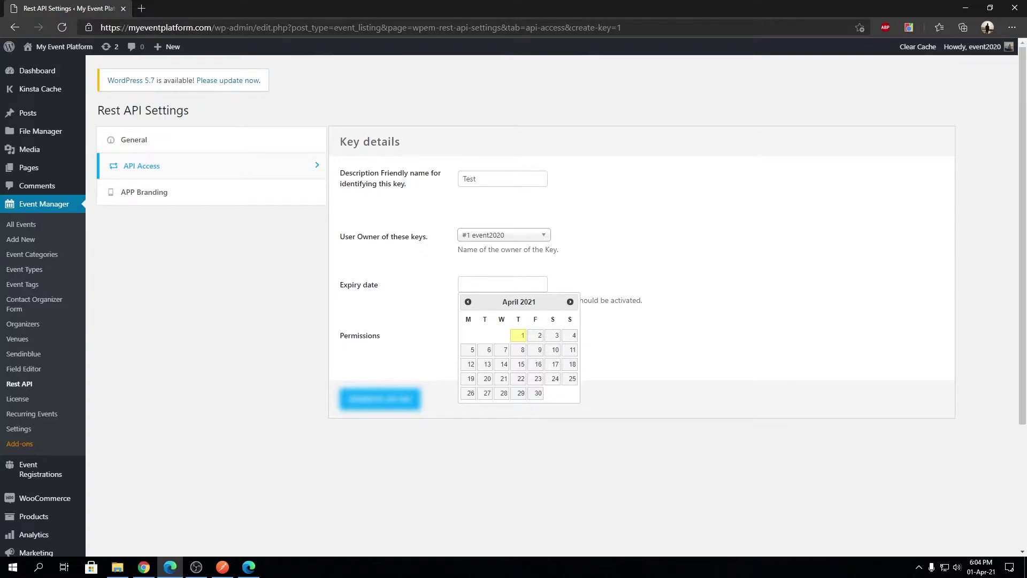
pyautogui.click(745, 263)
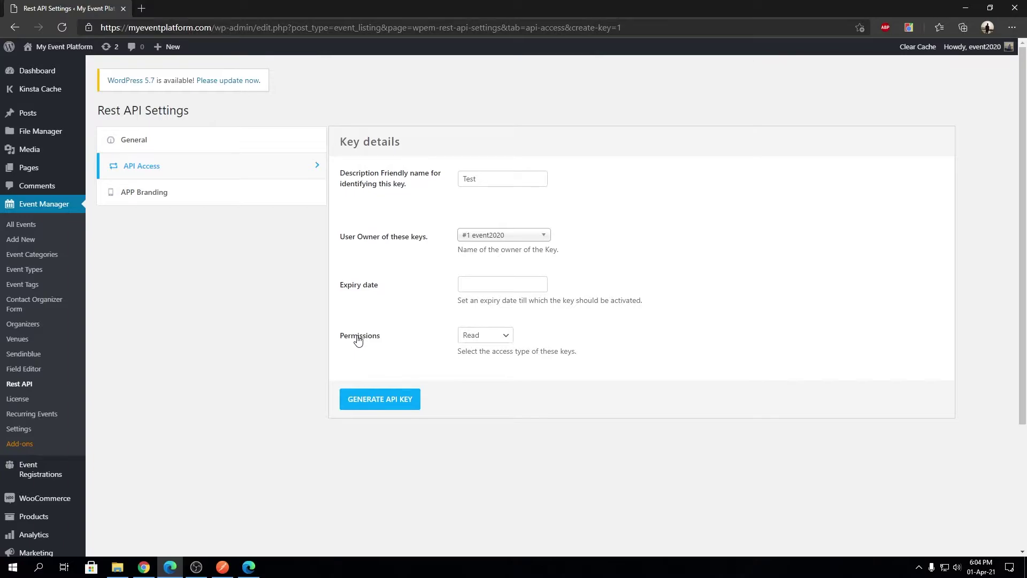
pyautogui.click(506, 336)
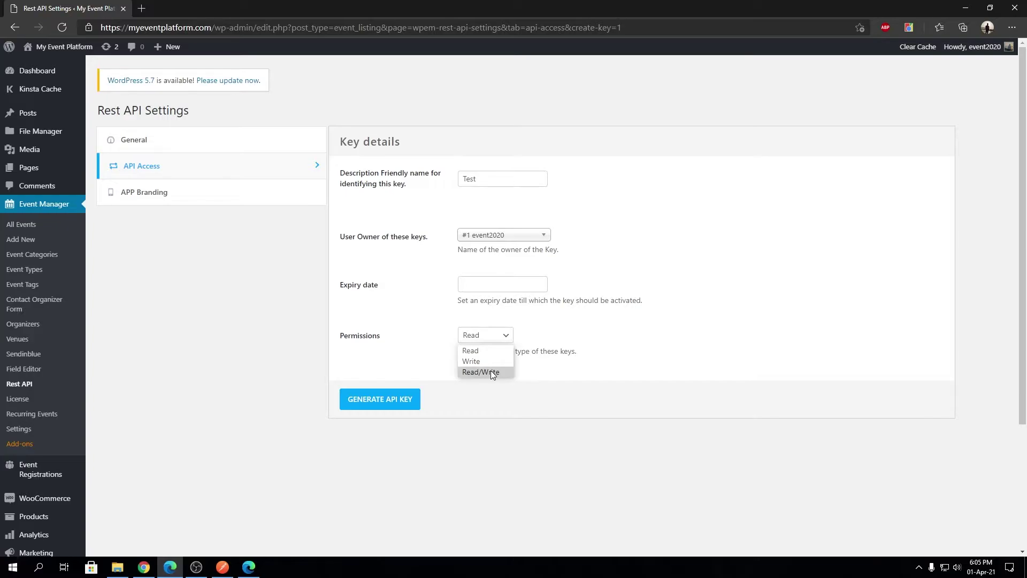
pyautogui.click(491, 373)
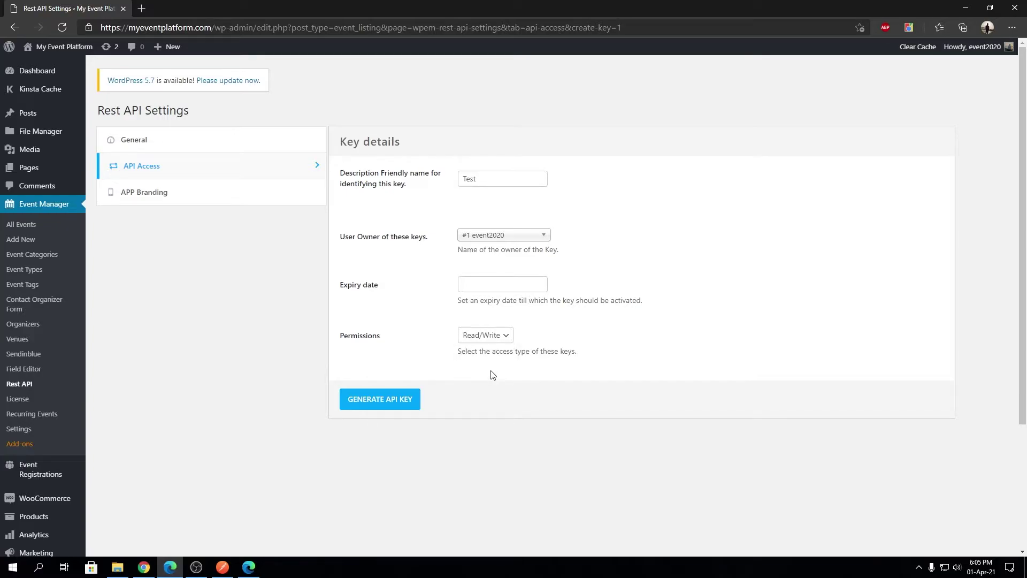
pyautogui.click(408, 407)
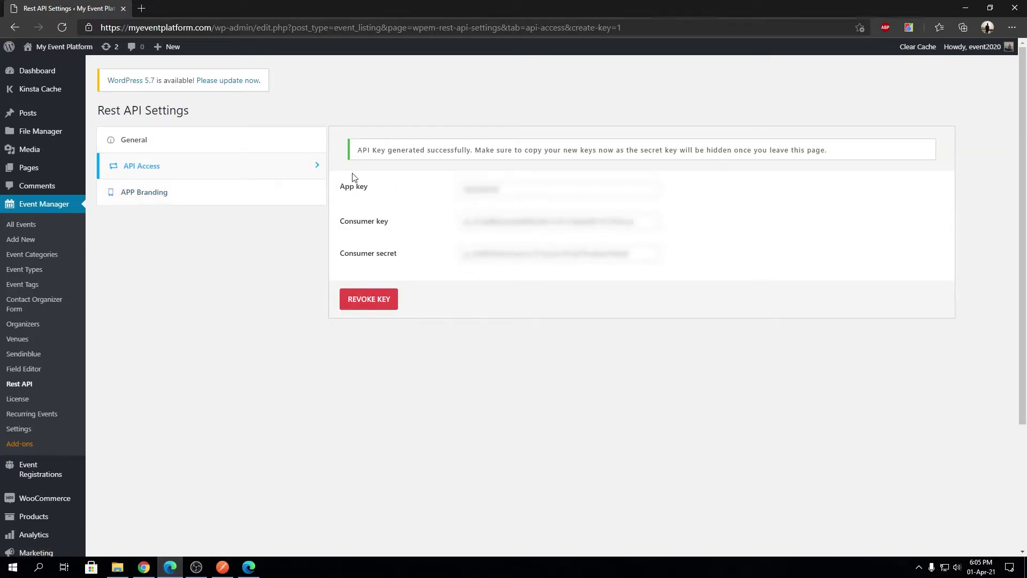
# Step: Select the generated consumer key on the success page, then bring up Postman's Branding request
pyautogui.moveTo(408, 154); pyautogui.dragTo(463, 152)
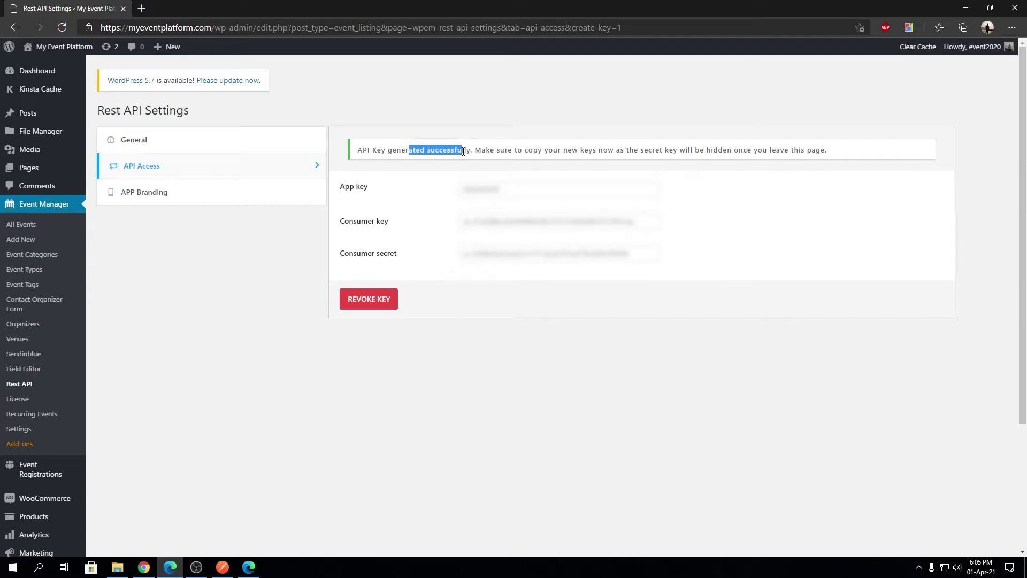
pyautogui.click(440, 186)
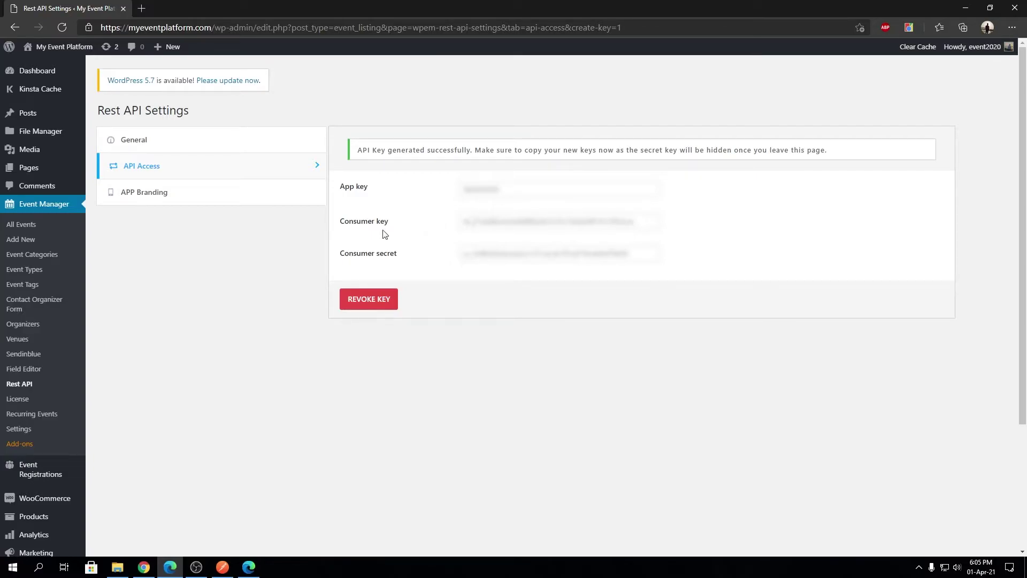
pyautogui.moveTo(348, 252); pyautogui.dragTo(397, 252)
pyautogui.moveTo(354, 186); pyautogui.dragTo(367, 188)
pyautogui.click(471, 220)
pyautogui.click(414, 227)
pyautogui.tripleClick(353, 186)
pyautogui.click(531, 195)
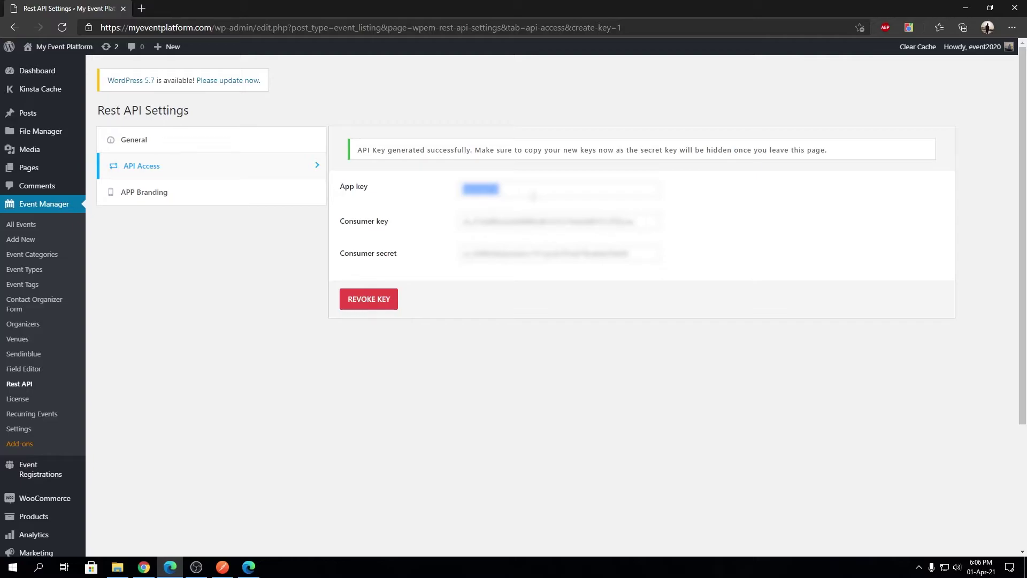
pyautogui.tripleClick(371, 224)
pyautogui.click(535, 220)
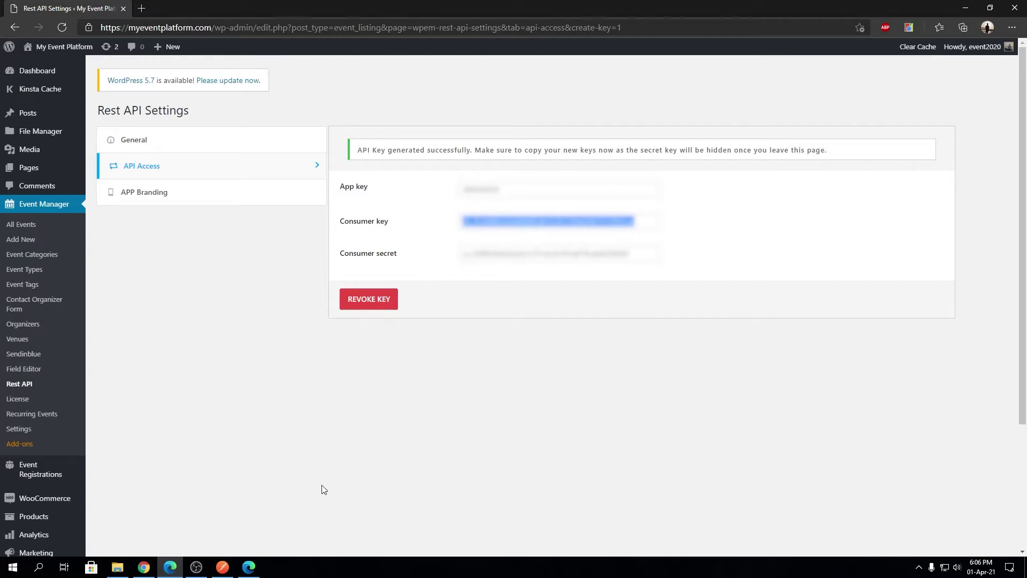
pyautogui.click(223, 567)
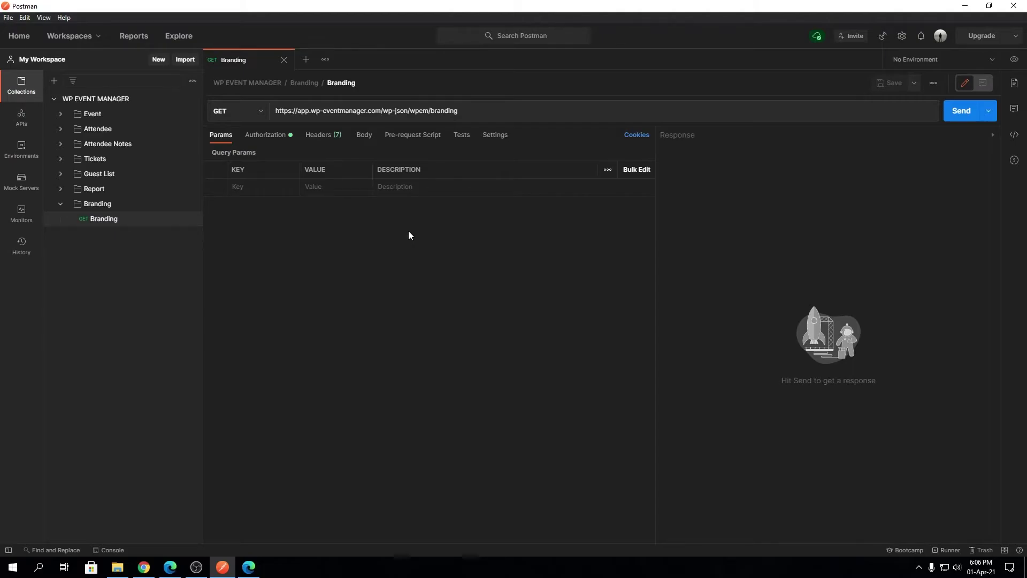
# Step: Paste the consumer key as the Branding request's Basic Auth username
pyautogui.click(279, 138)
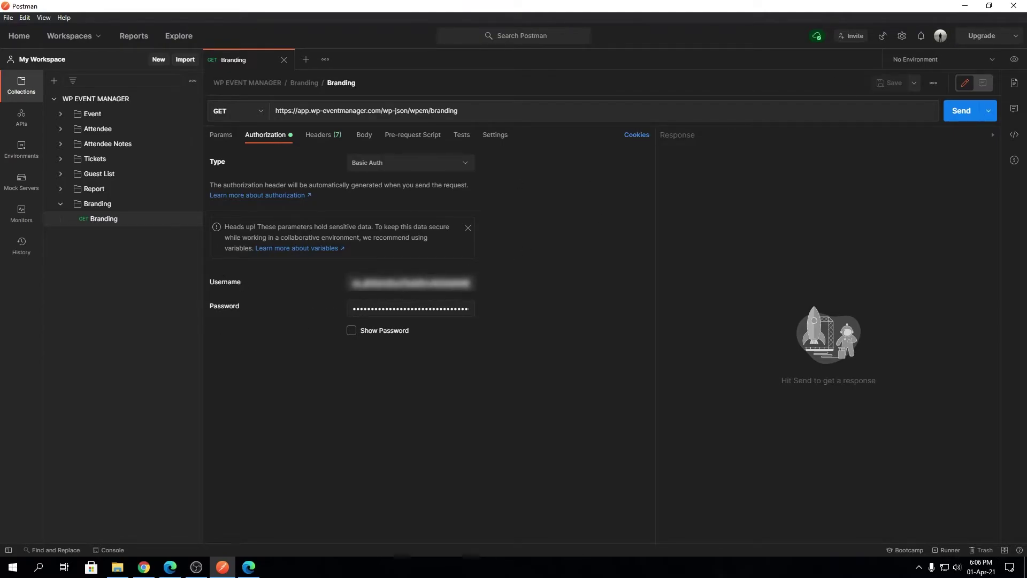
pyautogui.hotkey('alt', 'Tab')
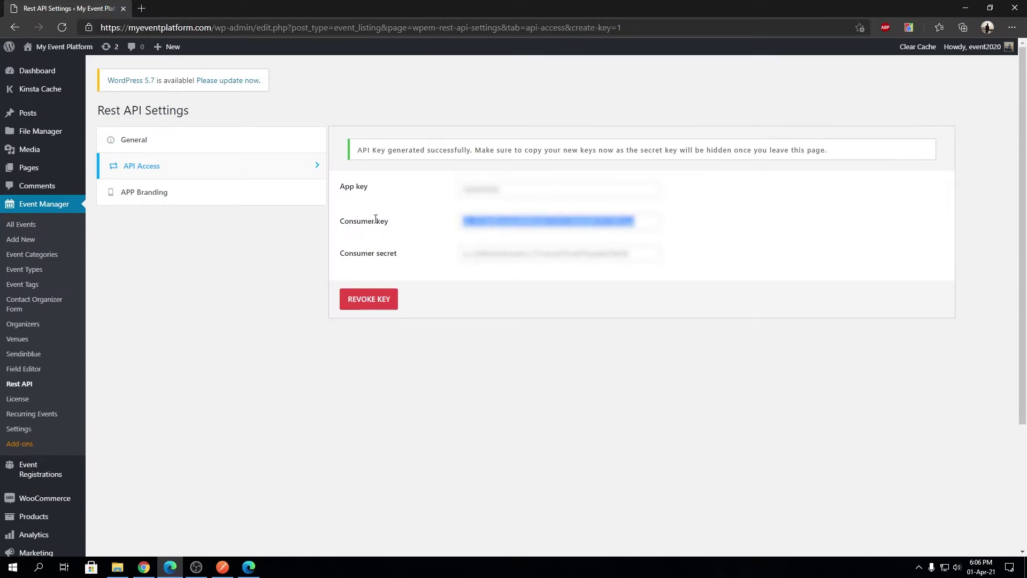
pyautogui.click(231, 575)
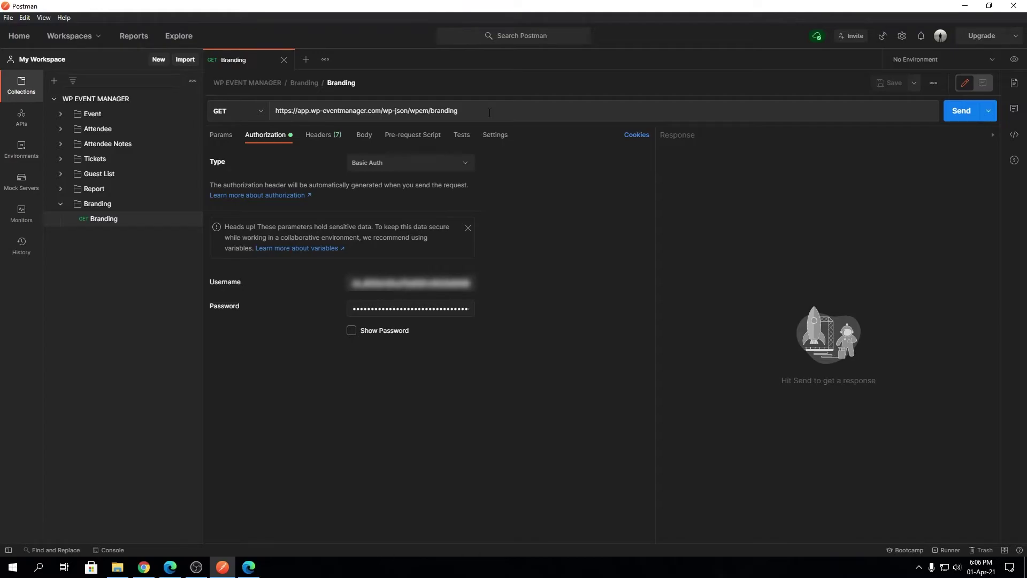
pyautogui.click(965, 6)
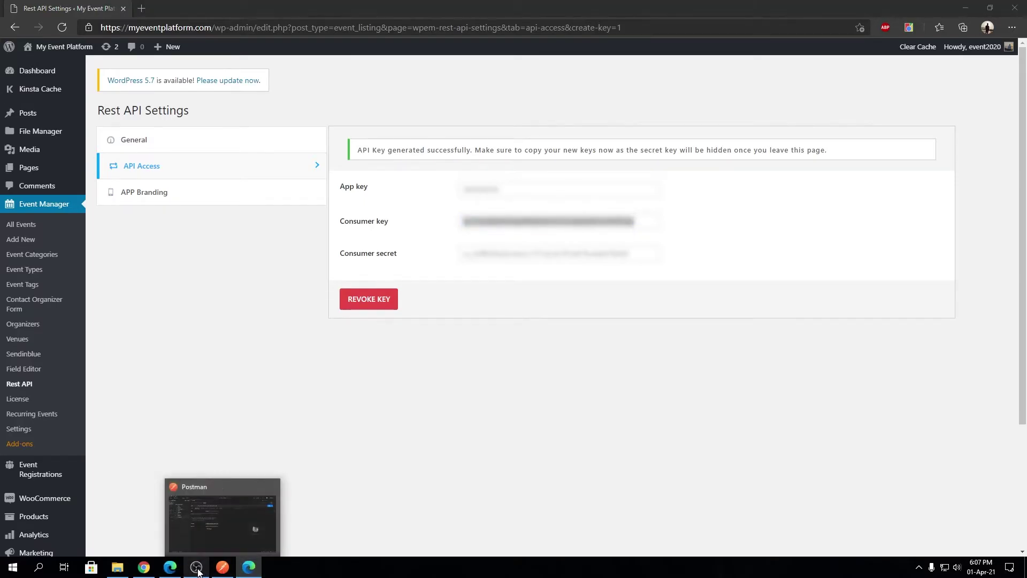
pyautogui.click(222, 566)
pyautogui.doubleClick(429, 281)
pyautogui.hotkey('ctrl', 'v')
# Step: Copy the consumer secret from WordPress and paste it as the Basic Auth password
pyautogui.click(964, 5)
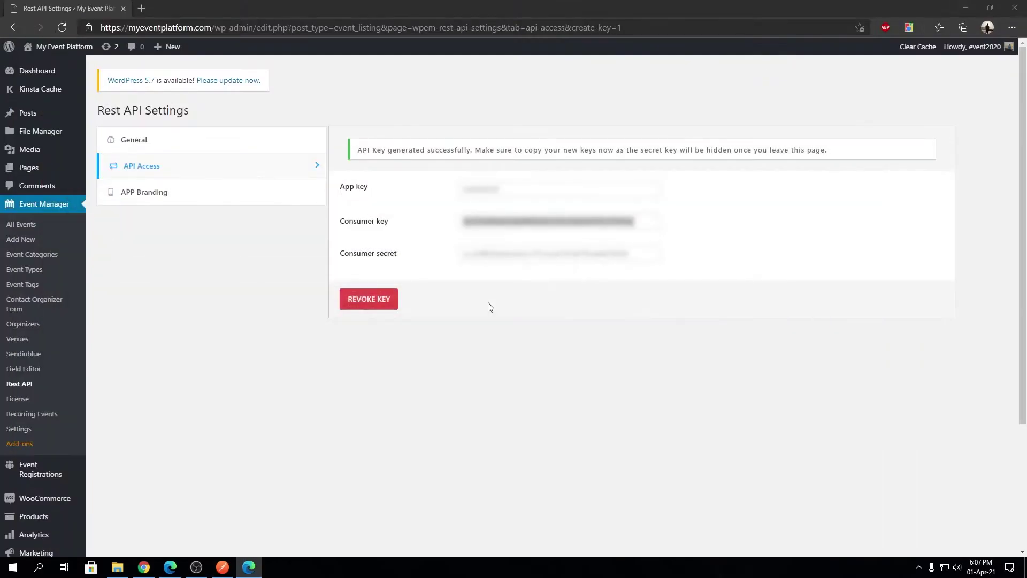
pyautogui.press('Tab')
pyautogui.click(222, 567)
pyautogui.click(354, 311)
pyautogui.hotkey('ctrl', 'a')
pyautogui.hotkey('ctrl', 'v')
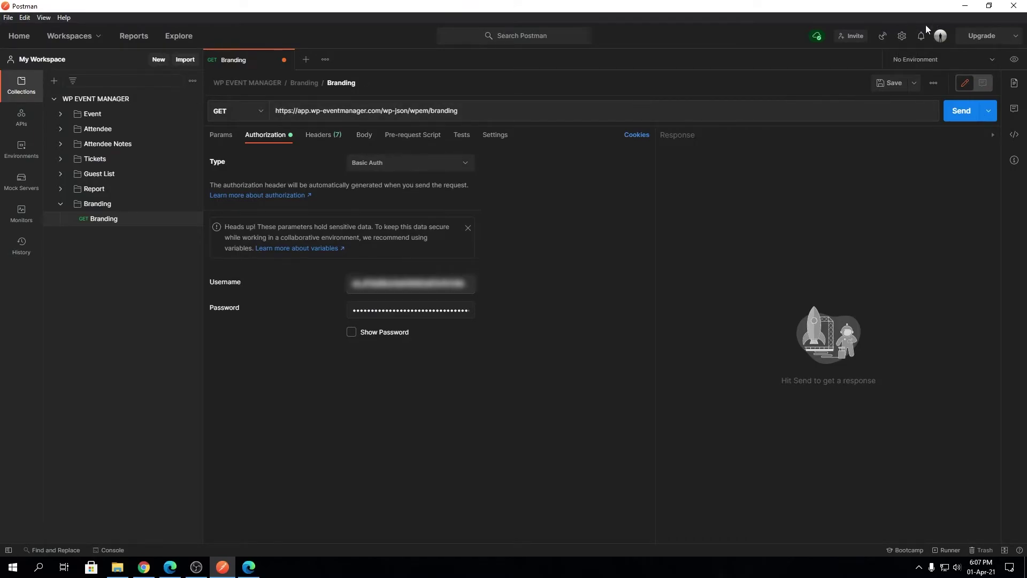
# Step: Replace the request URL's host with myeventplatform.com
pyautogui.moveTo(298, 110); pyautogui.dragTo(383, 111)
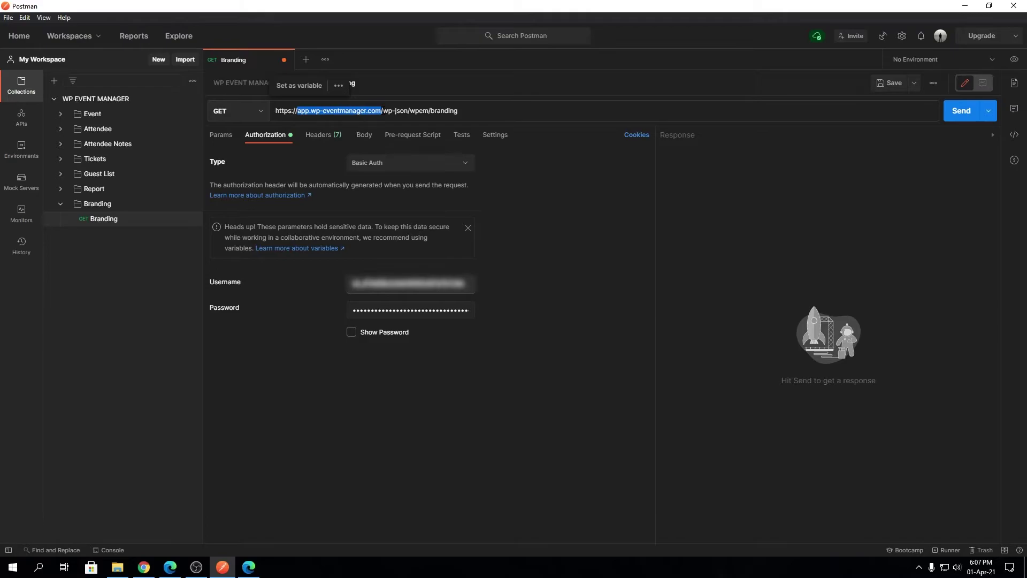
pyautogui.press('BackSpace')
pyautogui.write('myeventplatform')
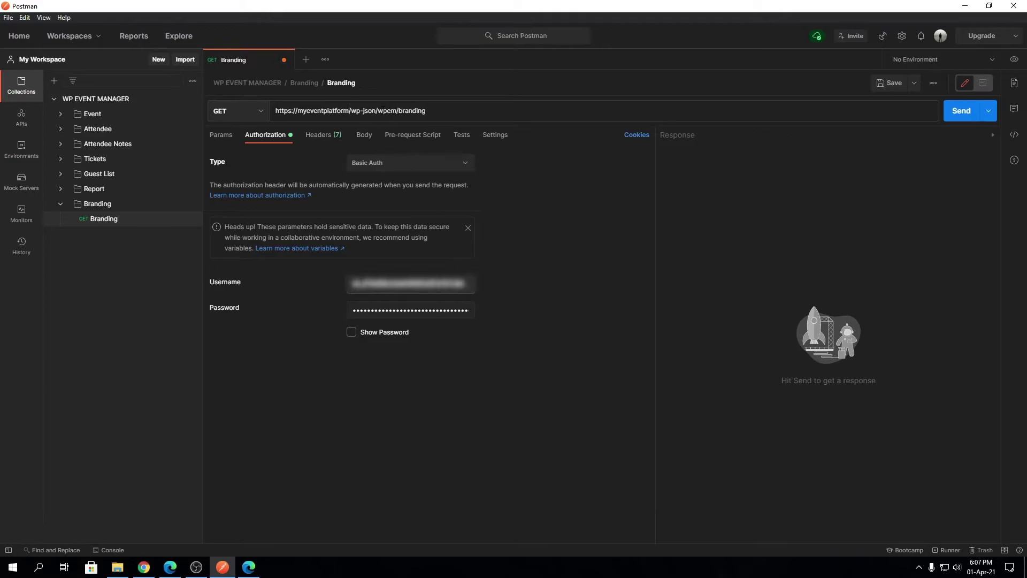
pyautogui.write('.com')
# Step: Send the Branding request and inspect app_logo and colour scheme entries in the 200 OK JSON
pyautogui.click(965, 7)
pyautogui.click(185, 145)
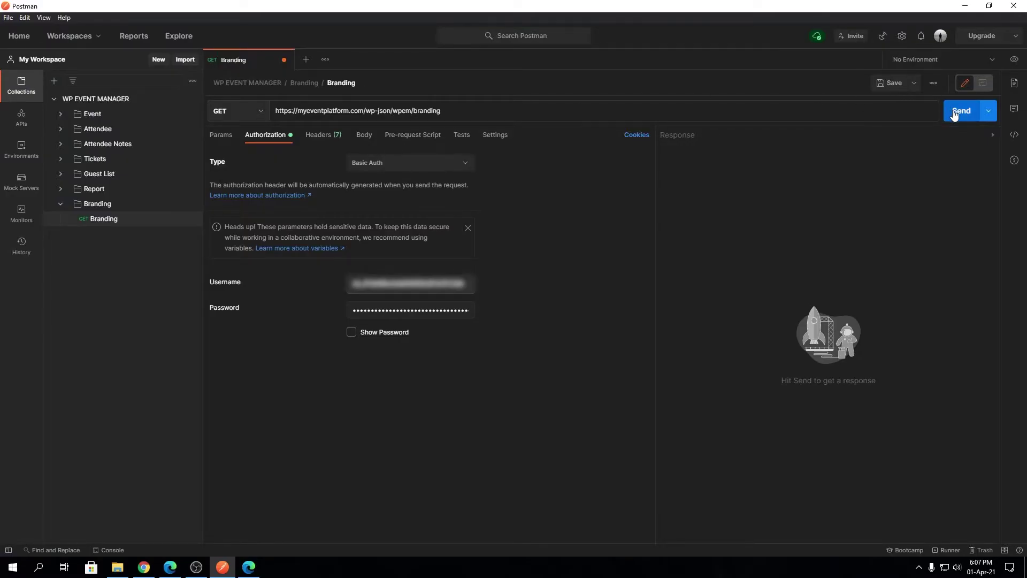
pyautogui.click(954, 113)
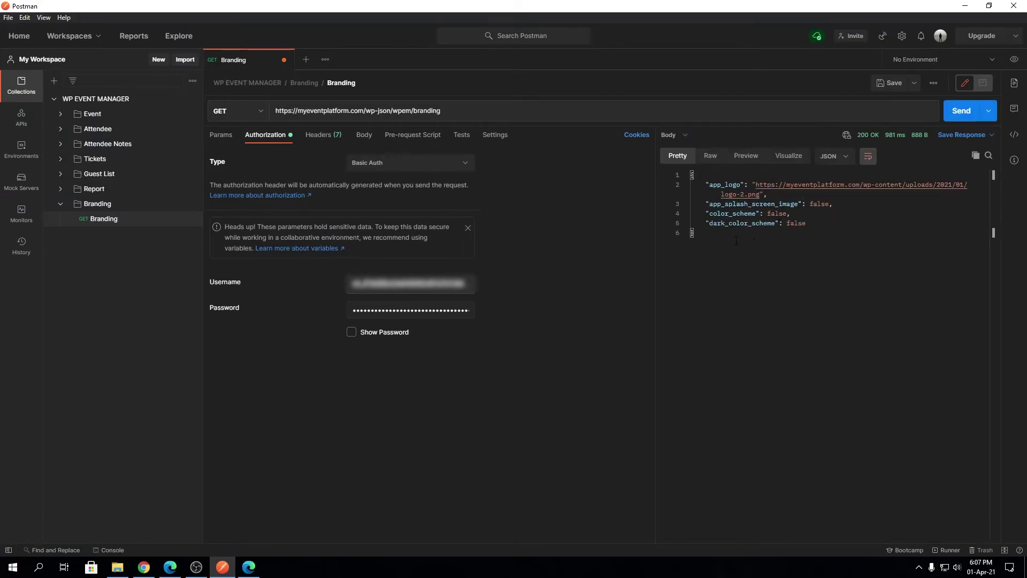
pyautogui.doubleClick(741, 185)
pyautogui.moveTo(716, 214); pyautogui.dragTo(752, 223)
pyautogui.click(965, 5)
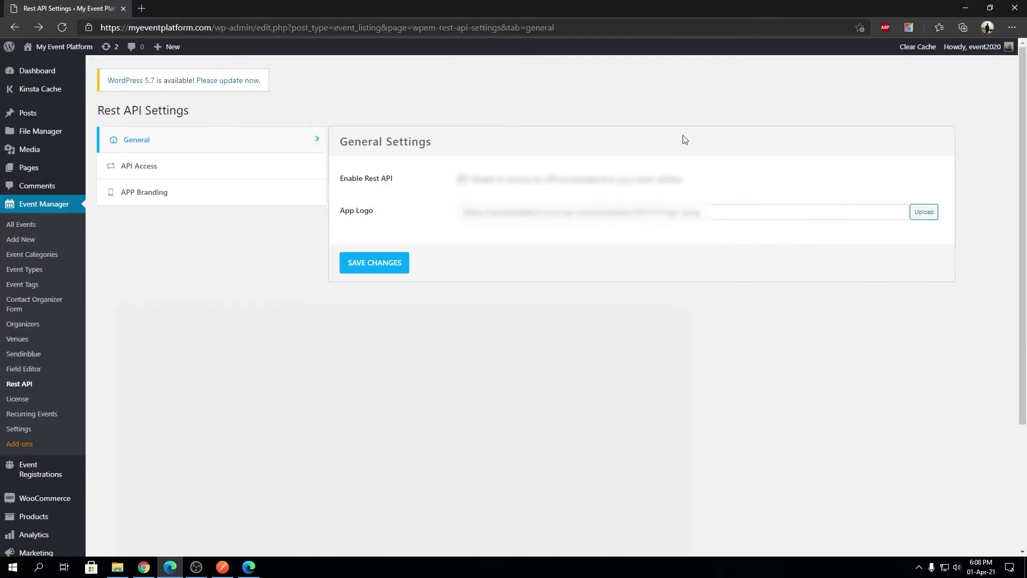
# Step: View the App Branding colour palettes in WordPress, then return to the Postman response
pyautogui.click(160, 200)
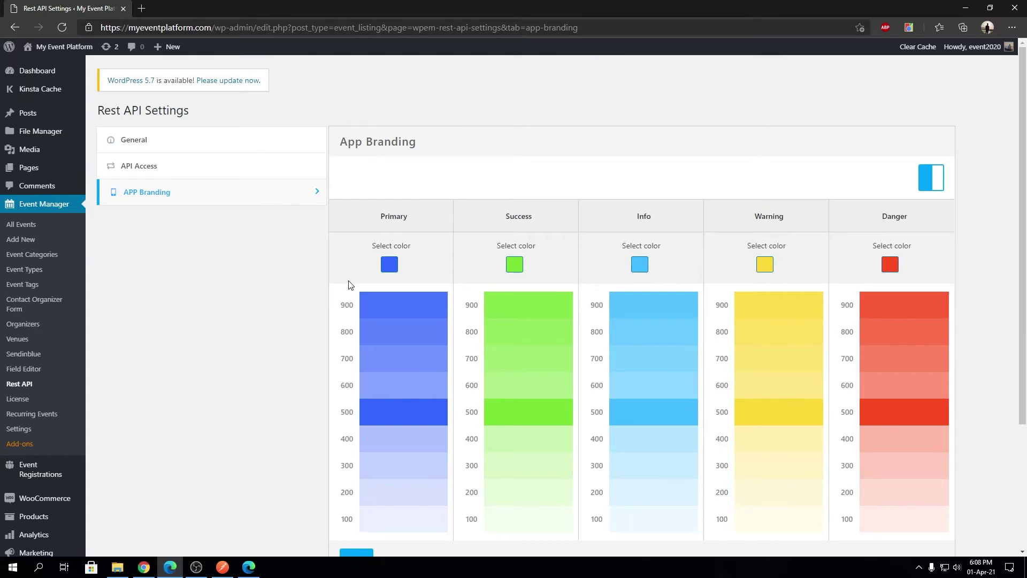
pyautogui.hotkey('alt', 'Tab')
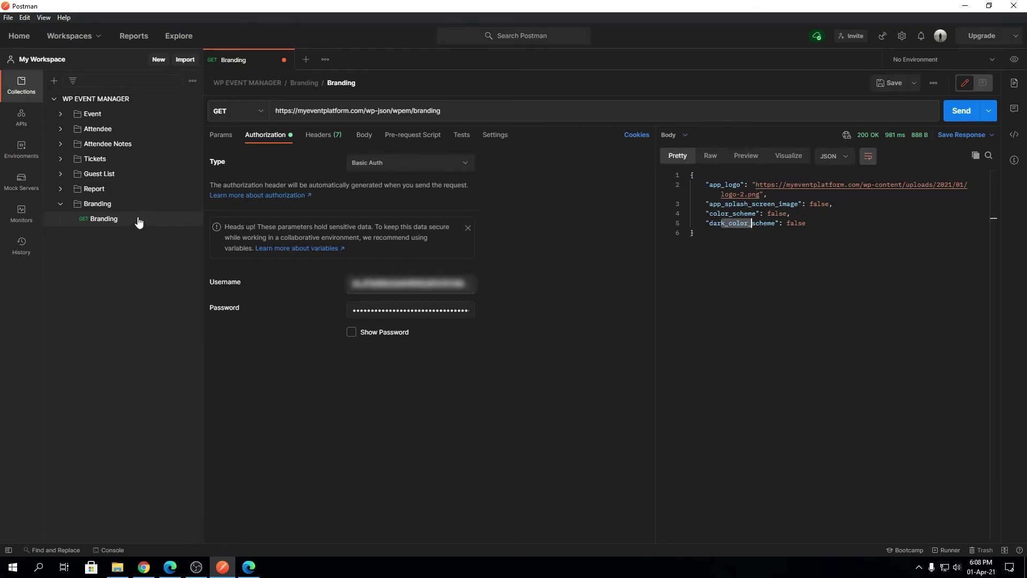
# Step: Expand the Report, Guest List, Tickets, Attendee Notes, Attendee and Event folders in Postman's sidebar
pyautogui.click(109, 205)
pyautogui.click(121, 191)
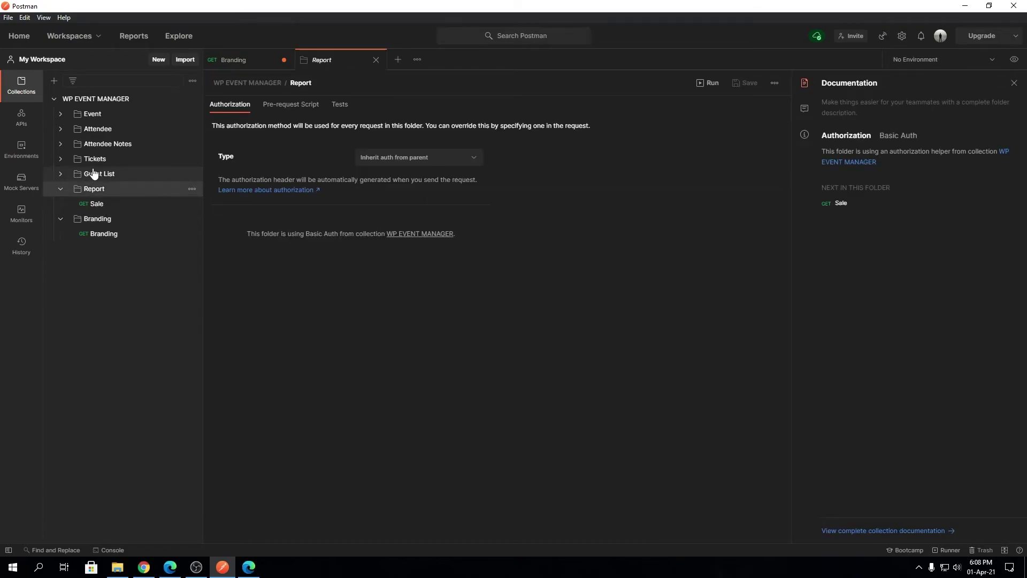
pyautogui.click(126, 173)
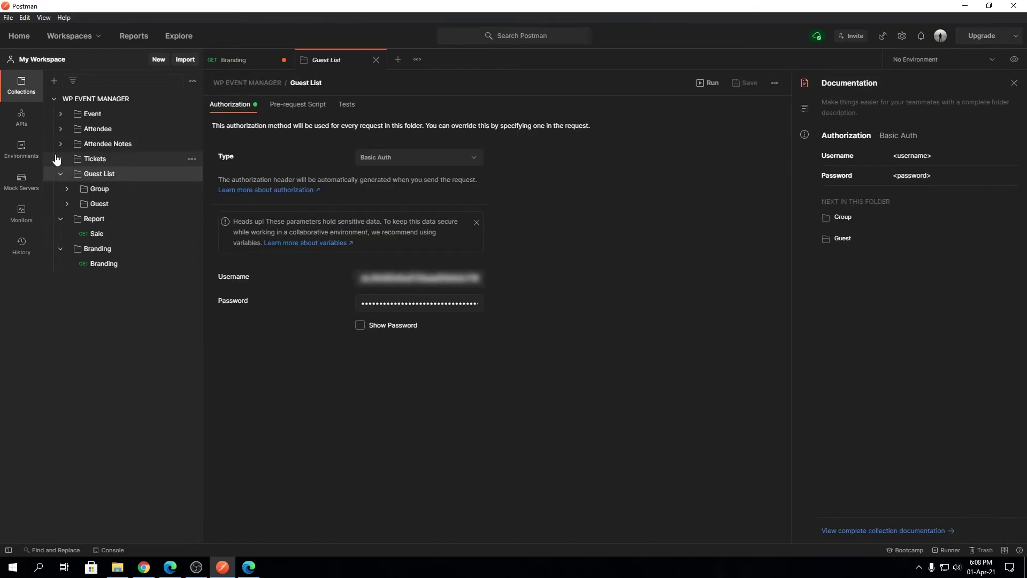
pyautogui.click(122, 159)
pyautogui.click(121, 144)
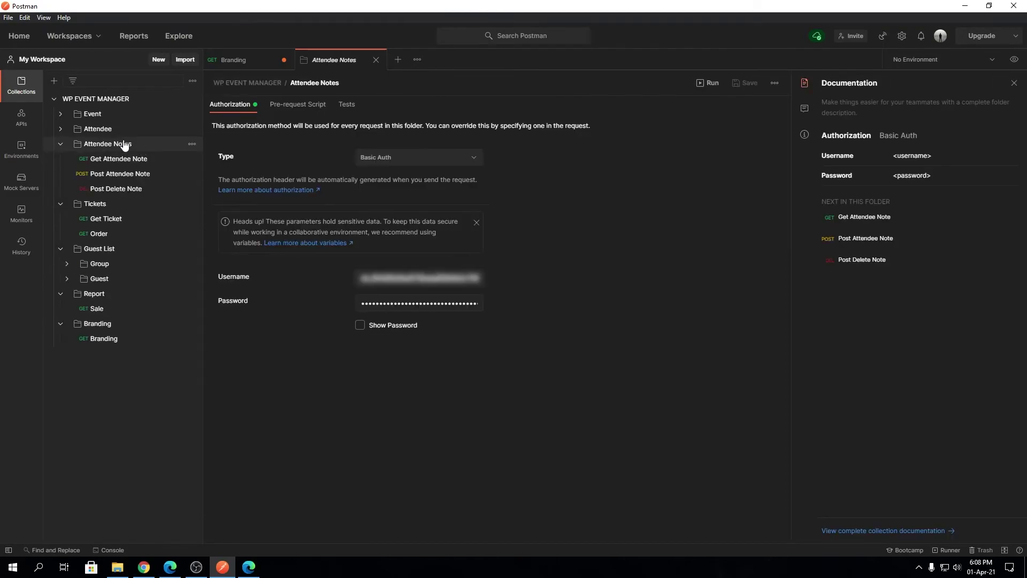
pyautogui.click(129, 129)
pyautogui.click(140, 116)
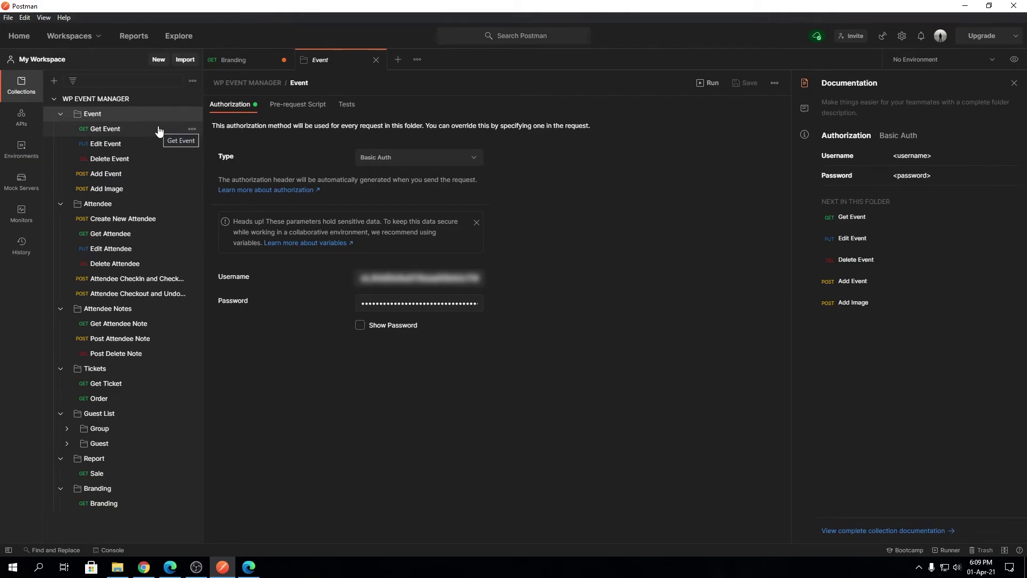
pyautogui.click(961, 6)
# Step: Return to the API Access list and review the Test key's Read/Write permissions and last access
pyautogui.click(170, 566)
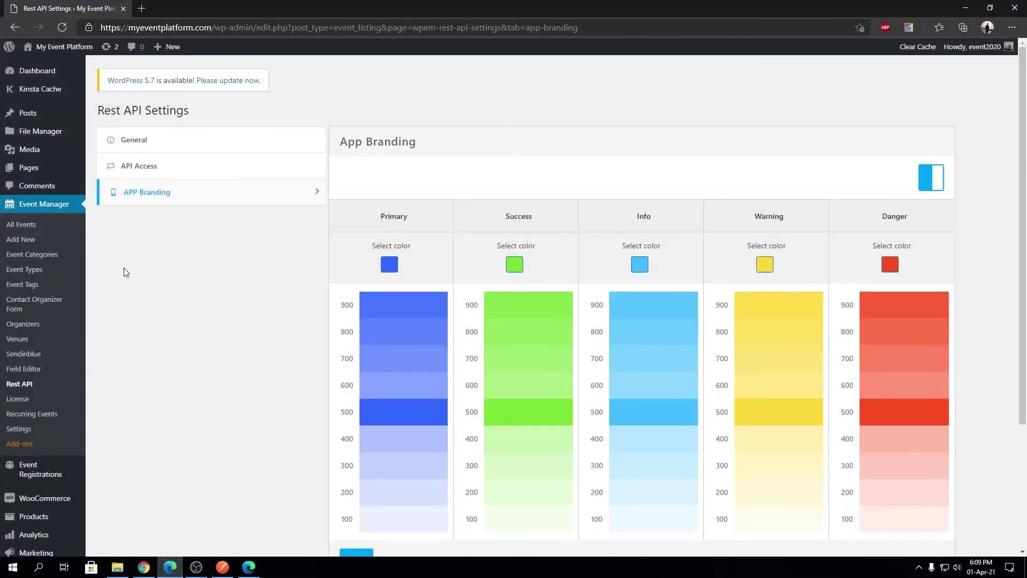
pyautogui.click(152, 171)
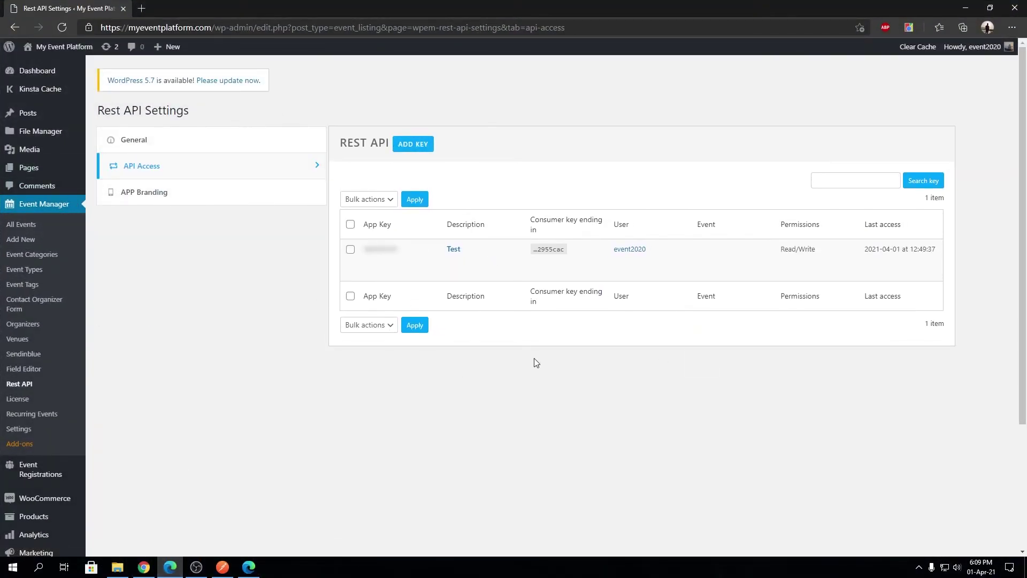
pyautogui.moveTo(384, 276)
pyautogui.doubleClick(380, 248)
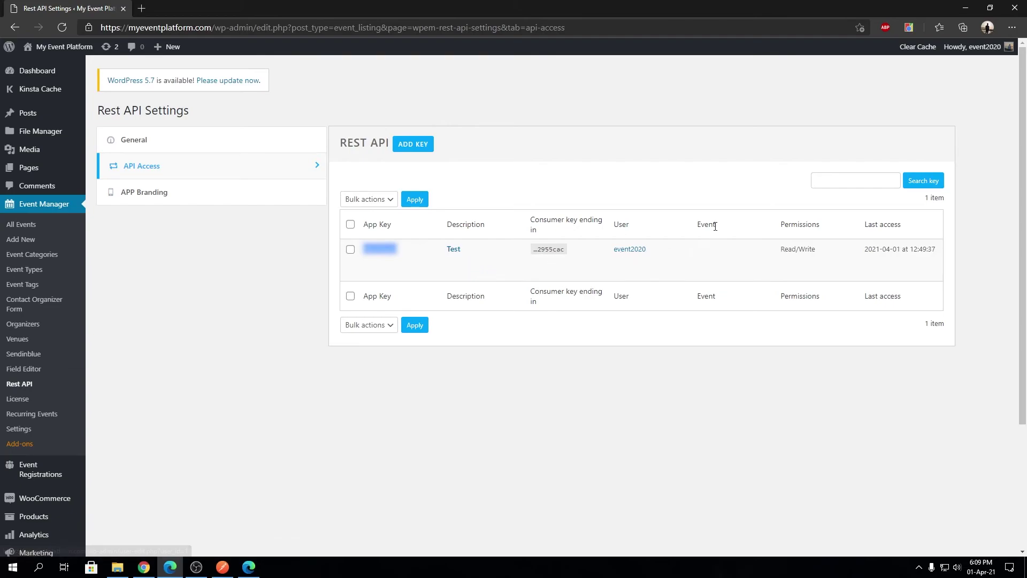
pyautogui.doubleClick(803, 225)
pyautogui.doubleClick(896, 225)
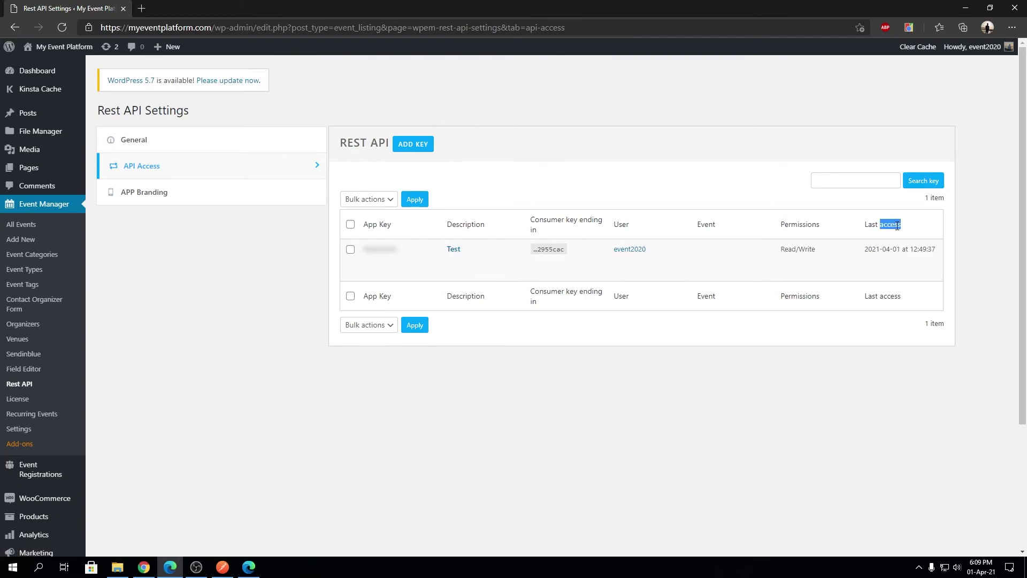
pyautogui.moveTo(478, 278)
pyautogui.doubleClick(380, 248)
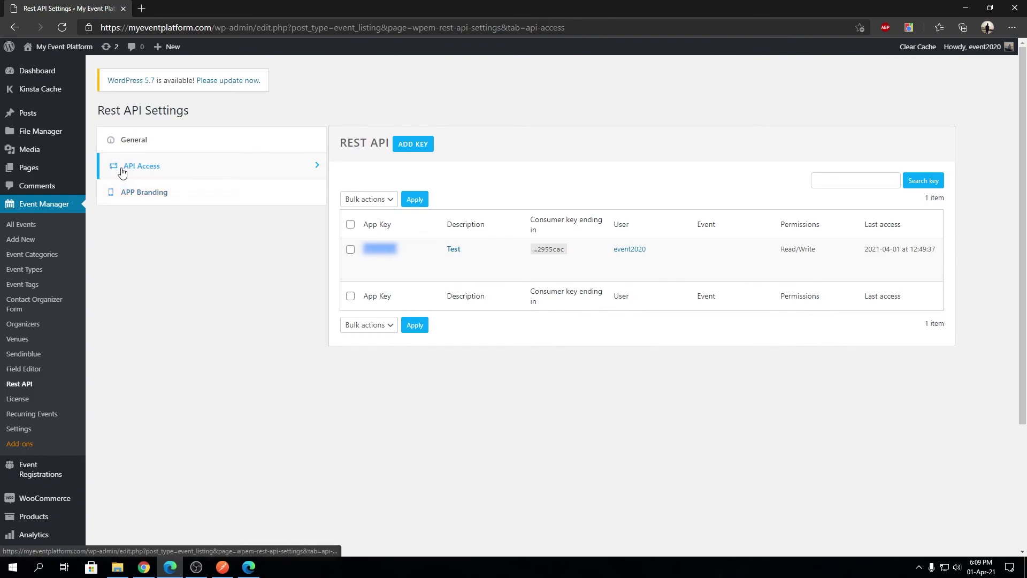
pyautogui.moveTo(460, 254)
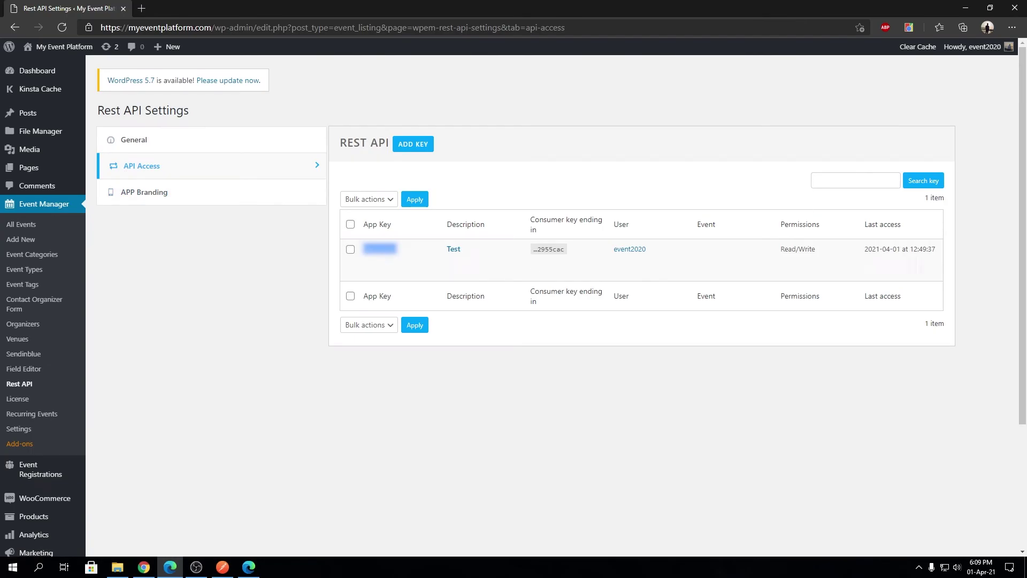